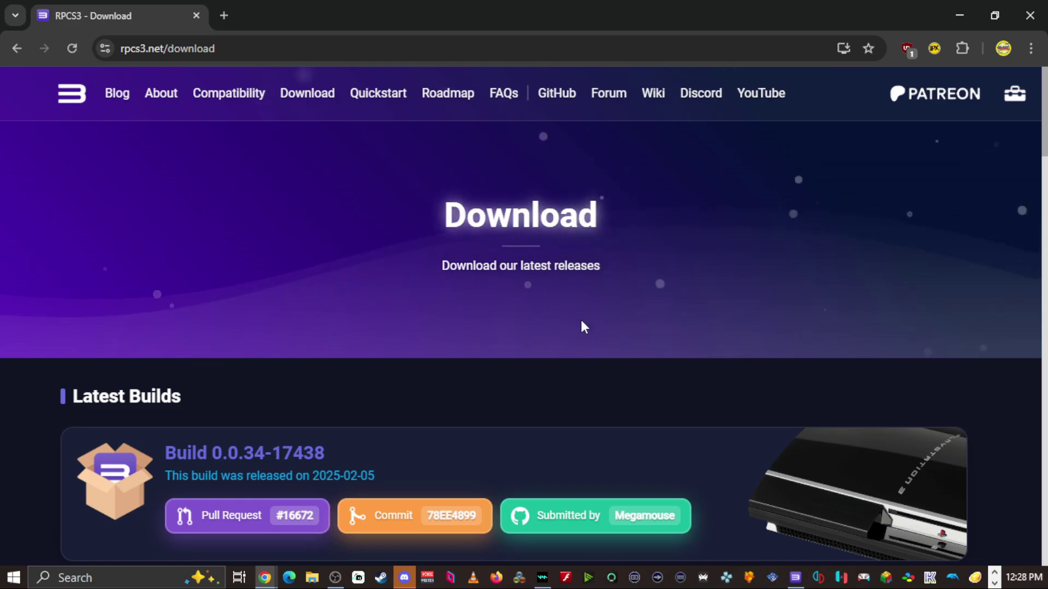
# Review the latest build's version and release date on the RPCS3 download page.
pyautogui.scroll(-3, 517, 269)
pyautogui.scroll(-2, 386, 288)
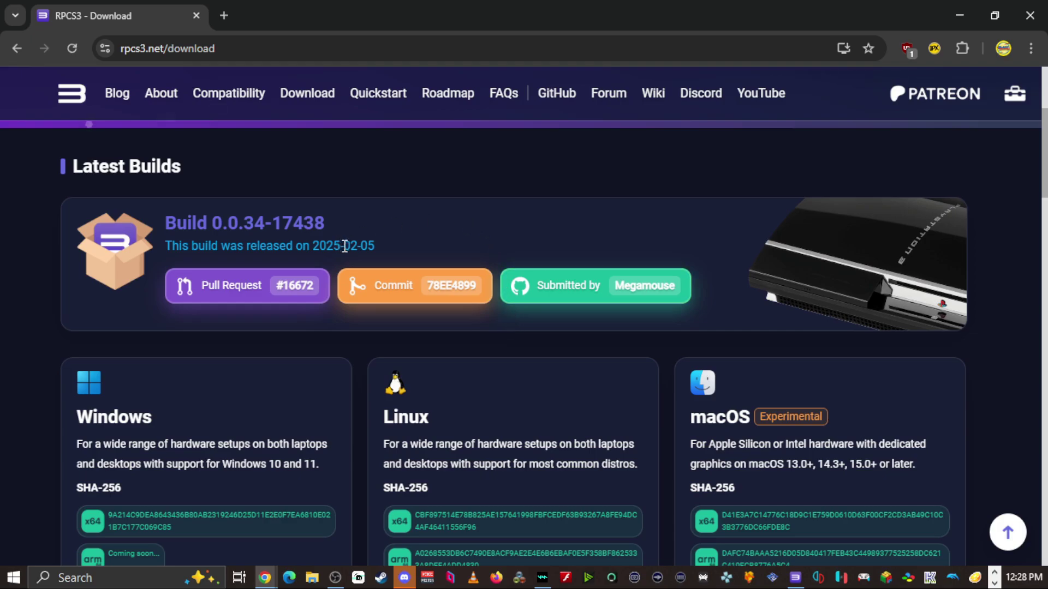
pyautogui.moveTo(374, 249)
pyautogui.mouseDown()
pyautogui.moveTo(311, 248)
pyautogui.moveTo(381, 256)
pyautogui.mouseUp()
pyautogui.scroll(4, 491, 328)
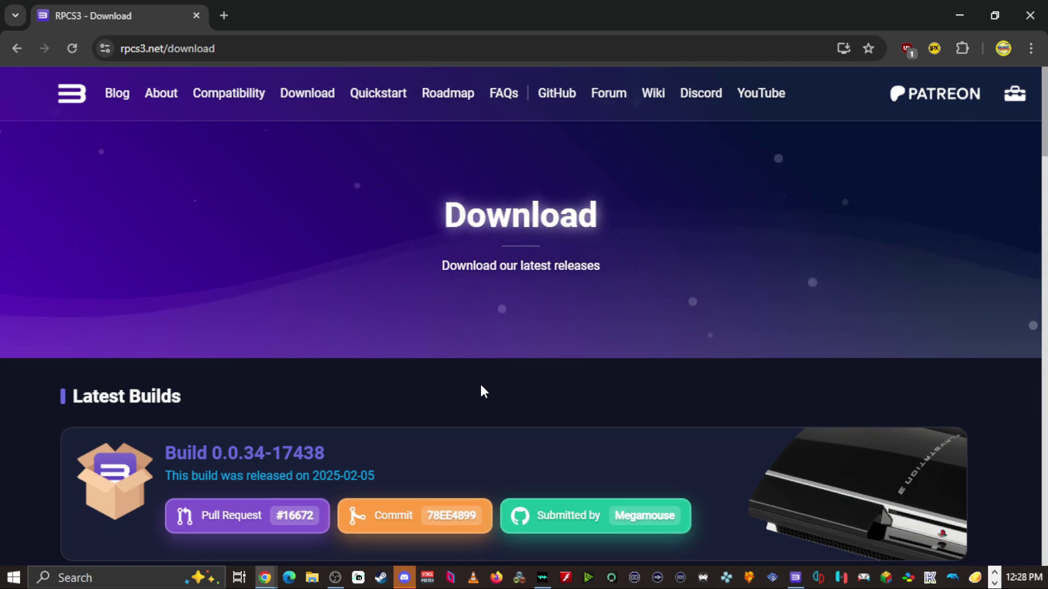
# Switch to RPCS3 and open the custom configuration of Spider-Man: Shattered Dimensions (NPUB31779) for editing.
pyautogui.click(796, 578)
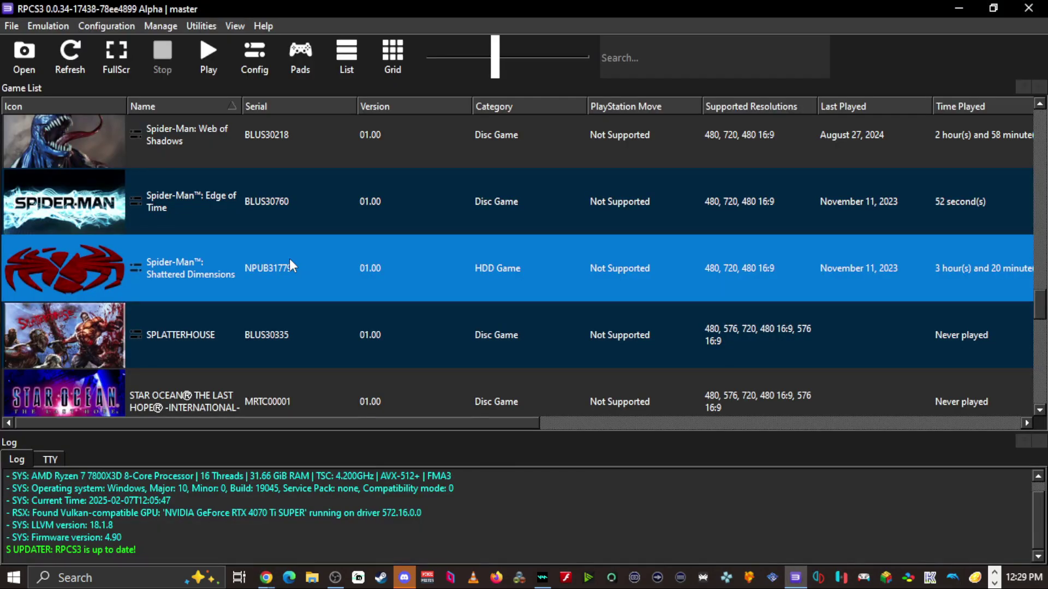
pyautogui.rightClick(288, 263)
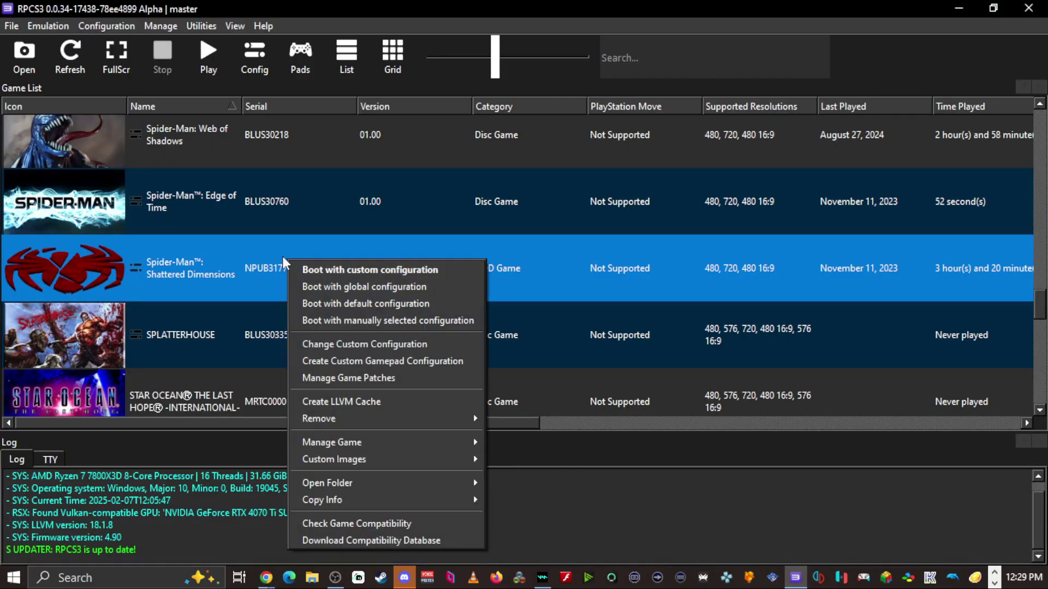
pyautogui.click(342, 345)
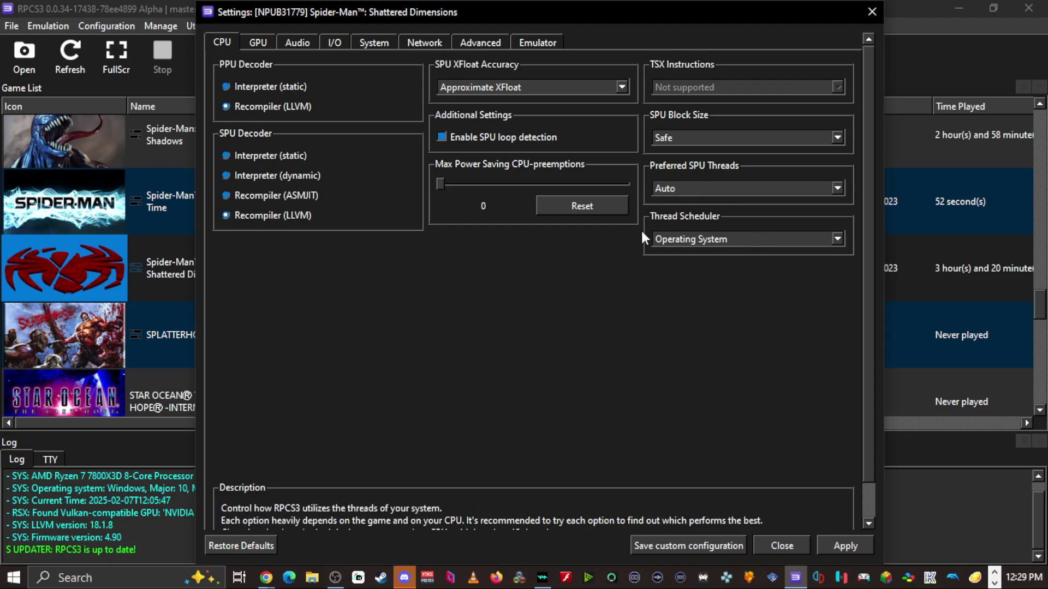
# Review the game's GPU settings, including which graphics devices are available for the Vulkan renderer.
pyautogui.click(259, 44)
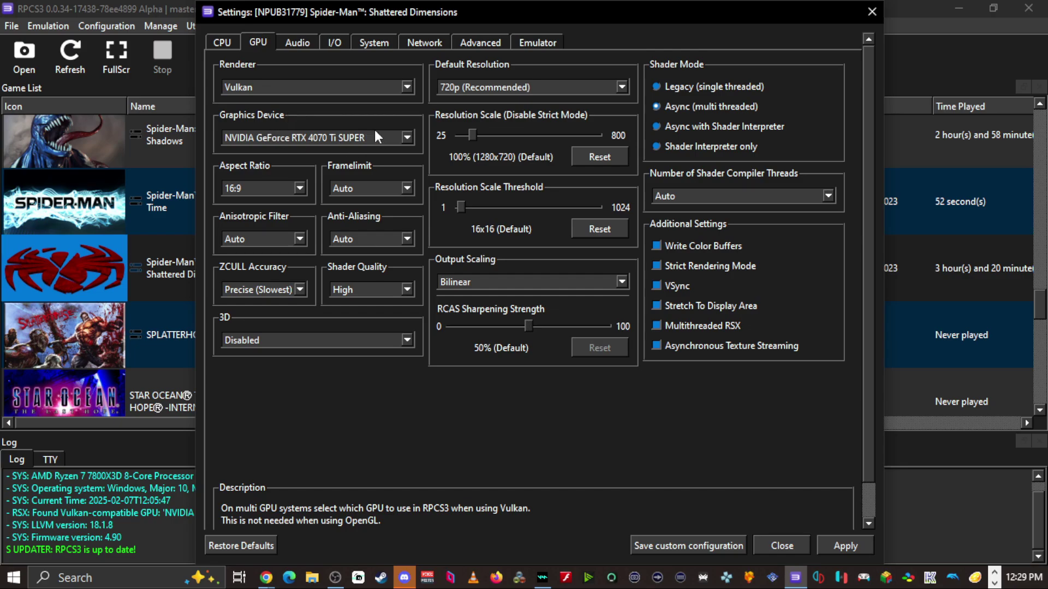
pyautogui.click(402, 136)
pyautogui.click(401, 136)
pyautogui.click(405, 138)
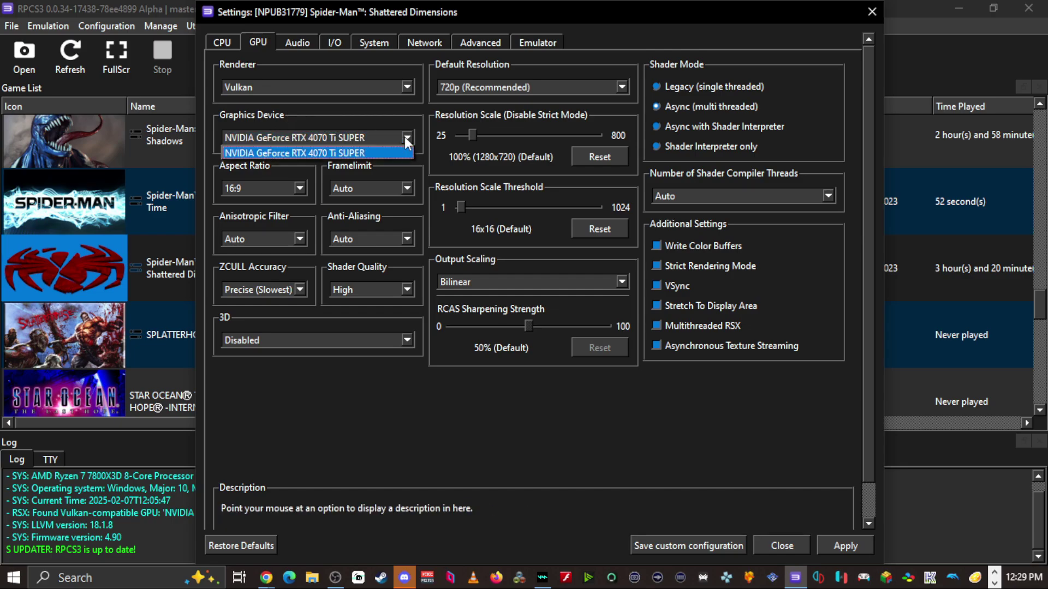
pyautogui.click(399, 138)
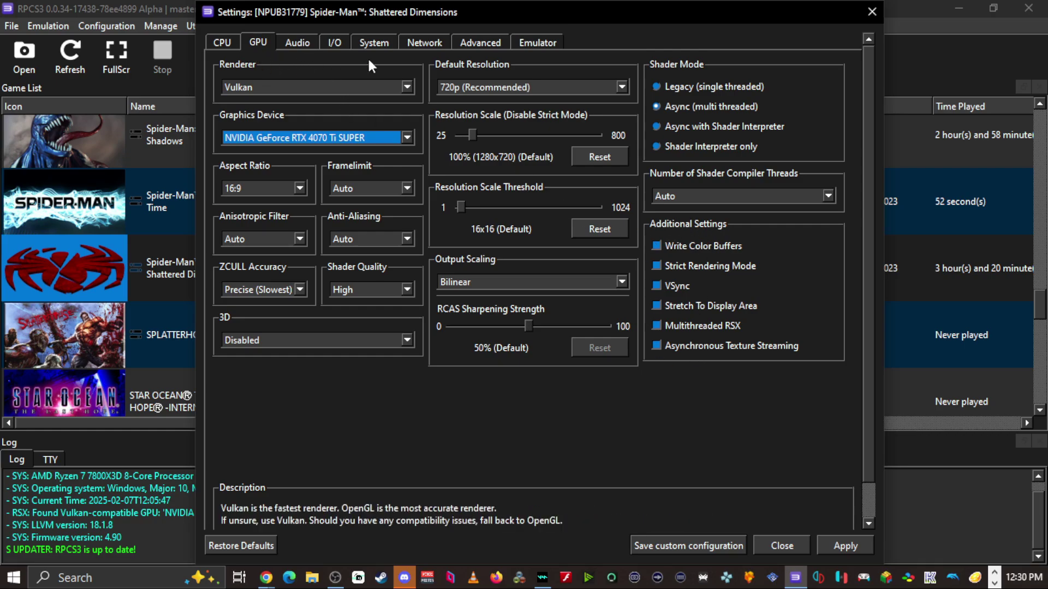
# Examine the game's advanced settings, from the core and GPU options down to the VBlank frequency.
pyautogui.click(469, 46)
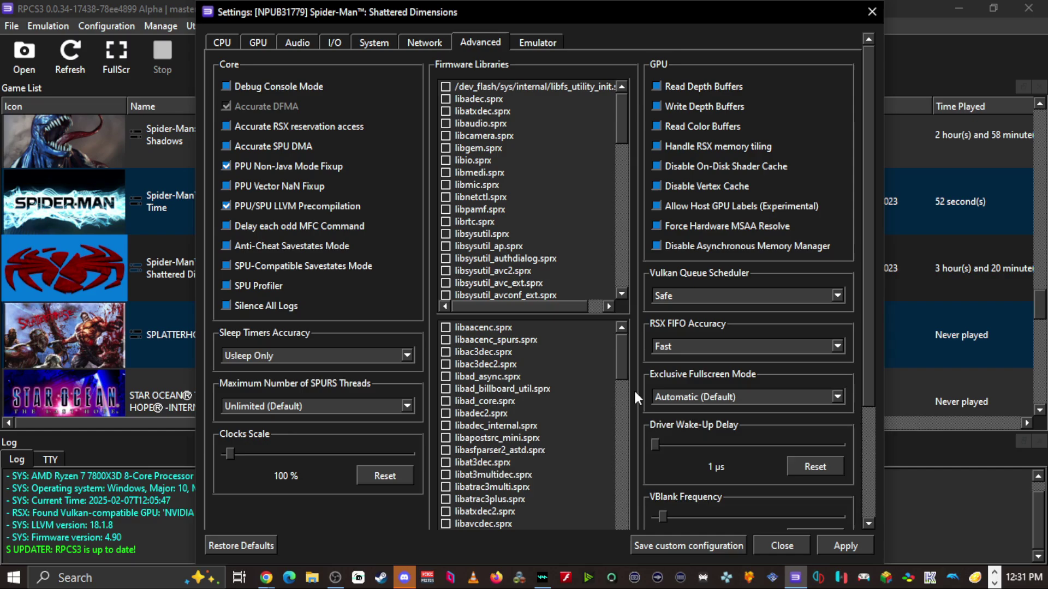
pyautogui.scroll(-3, 634, 389)
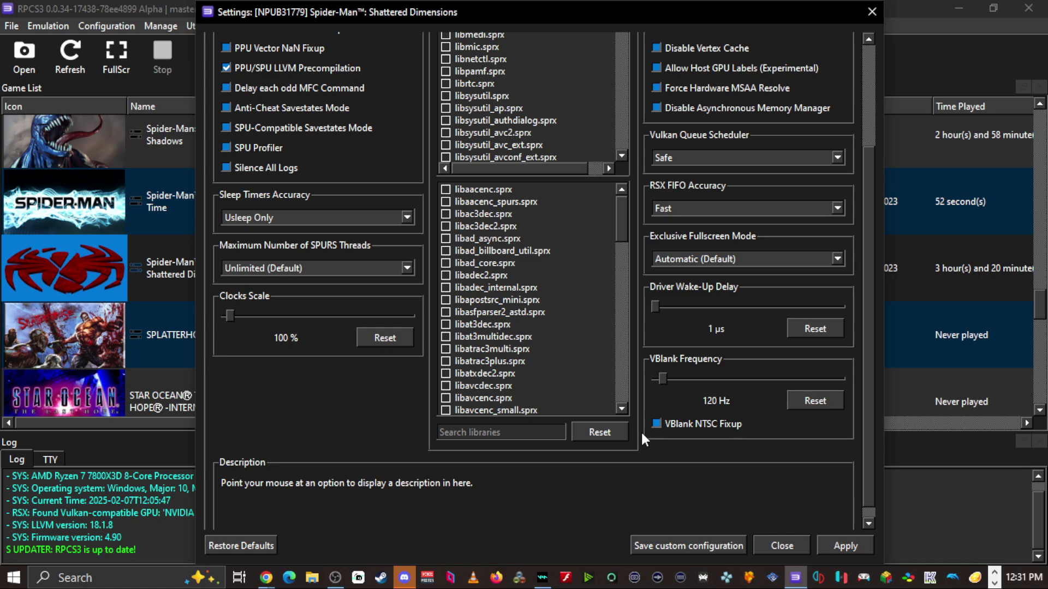
pyautogui.scroll(5, 642, 434)
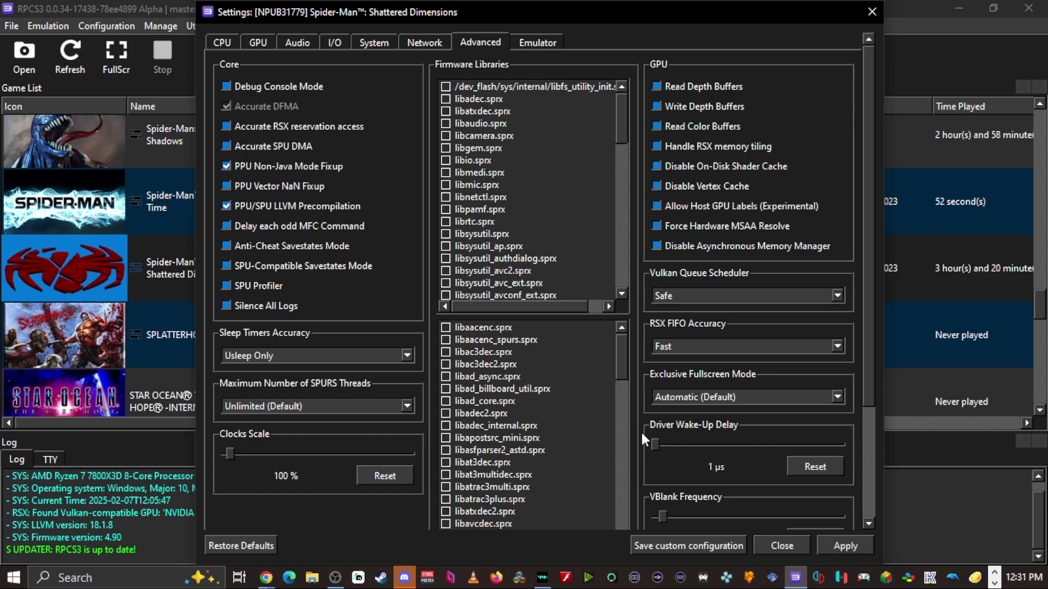
# Enable the performance overlay in the game's emulator settings and save the custom configuration.
pyautogui.click(545, 52)
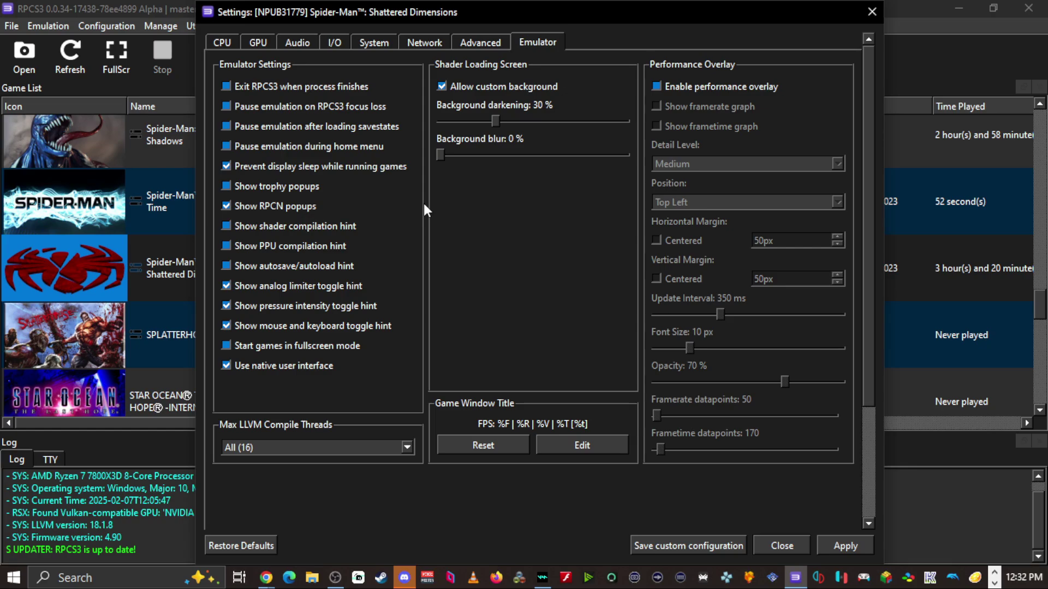
pyautogui.click(655, 86)
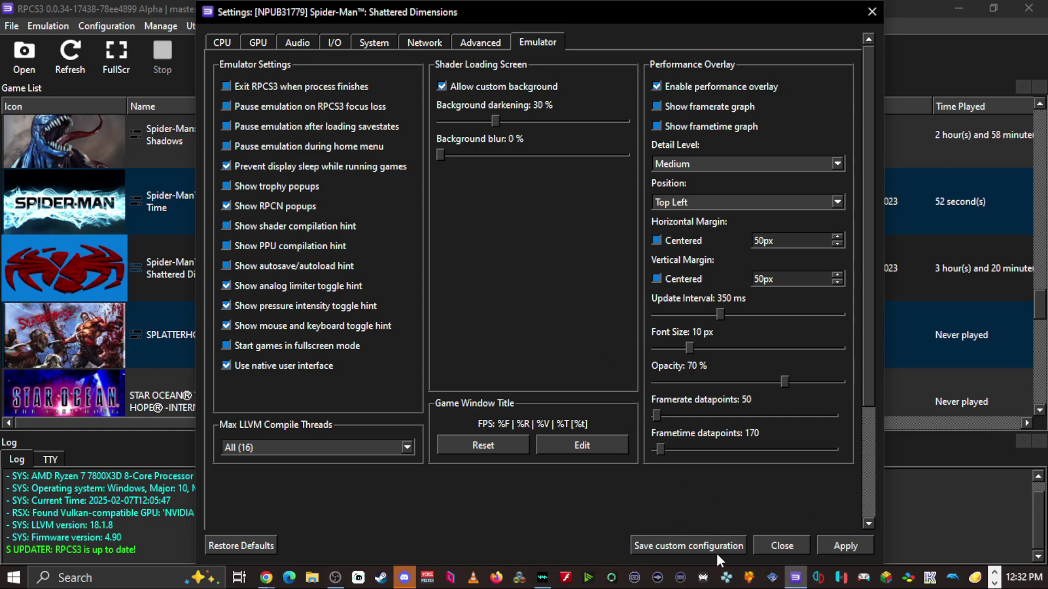
pyautogui.click(700, 548)
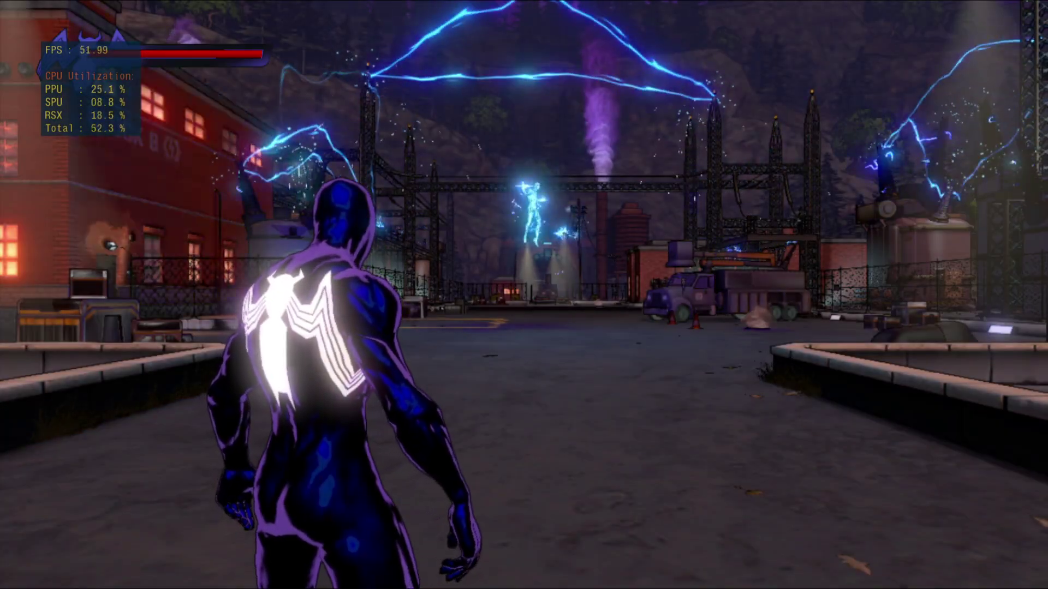
pyautogui.press('a')
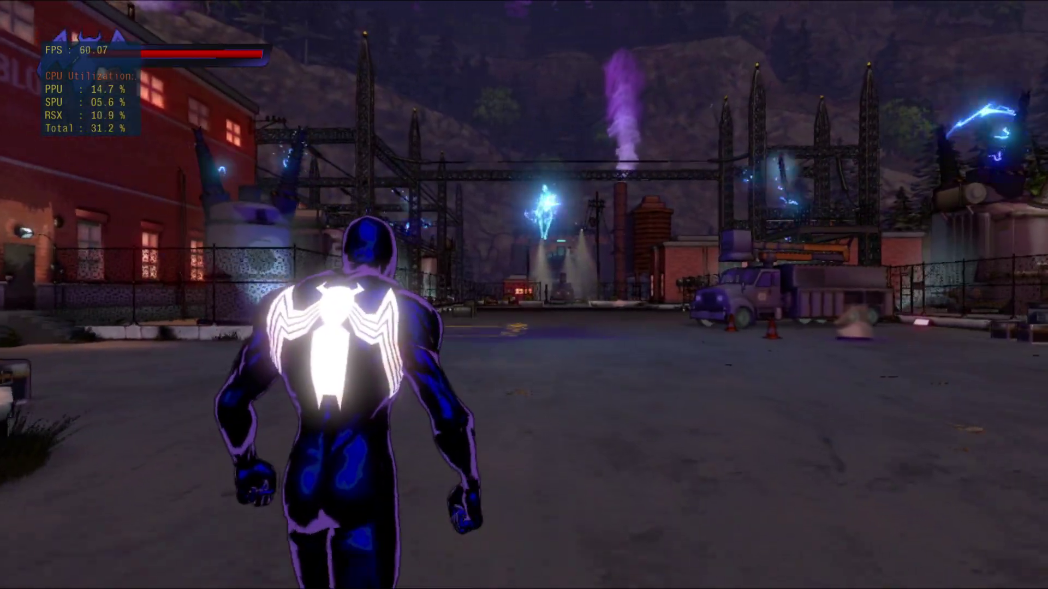
pyautogui.press('w')
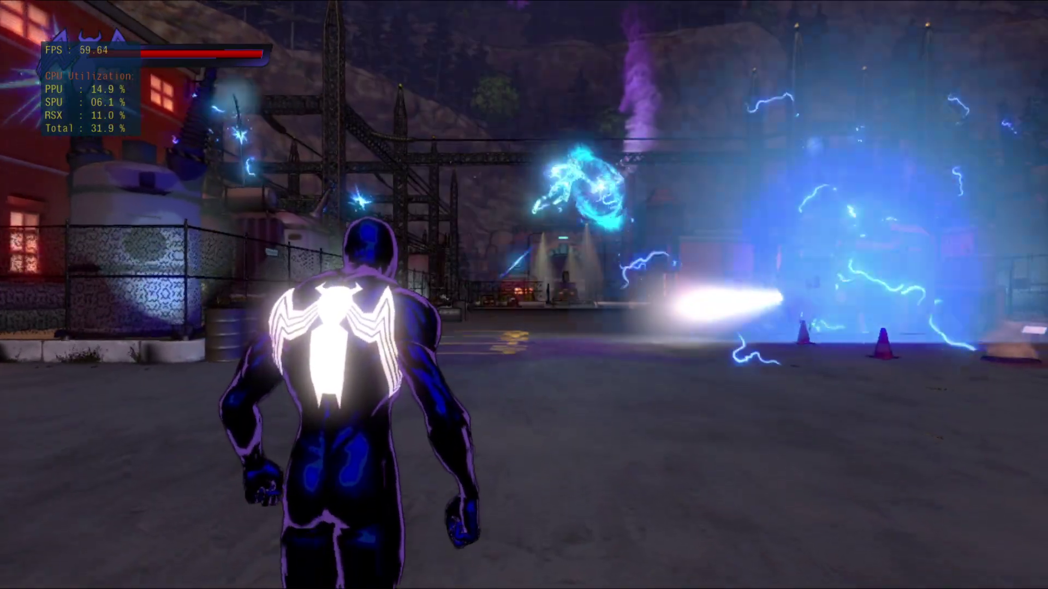
pyautogui.press('d')
pyautogui.press('w')
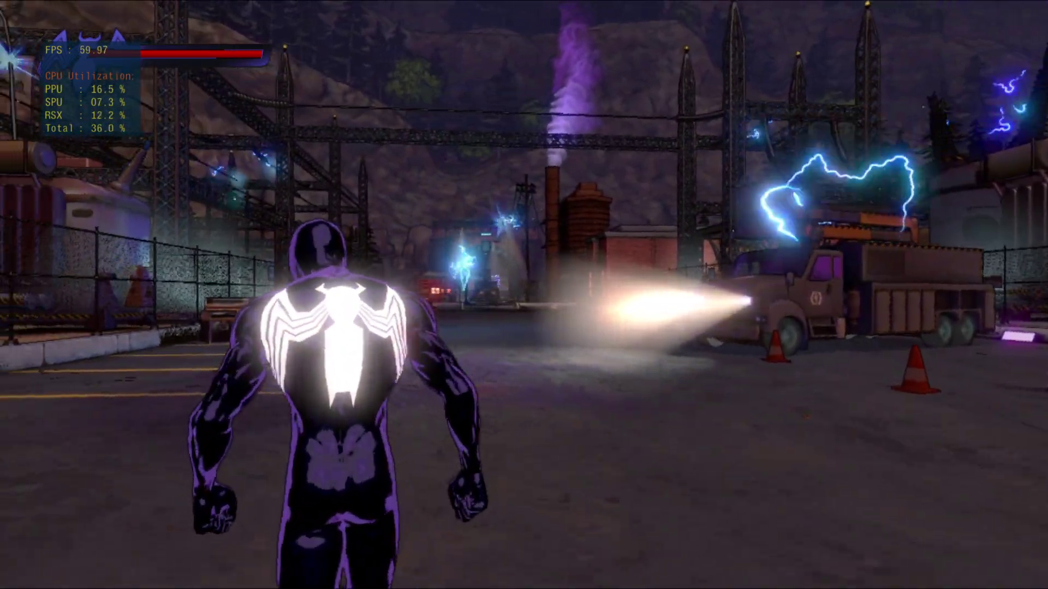
pyautogui.press('w')
pyautogui.press('w')
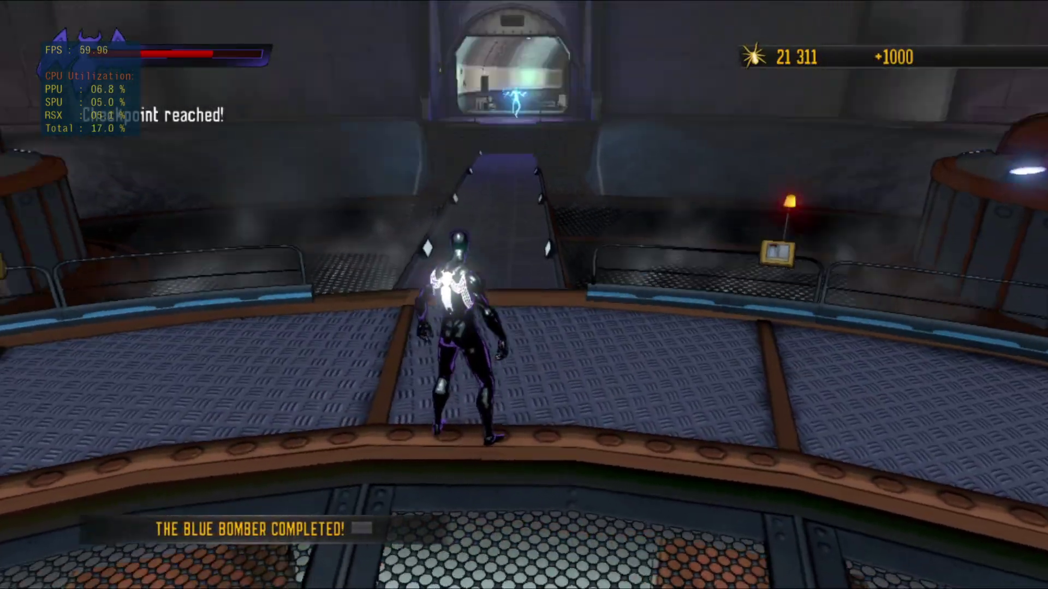
pyautogui.press('w')
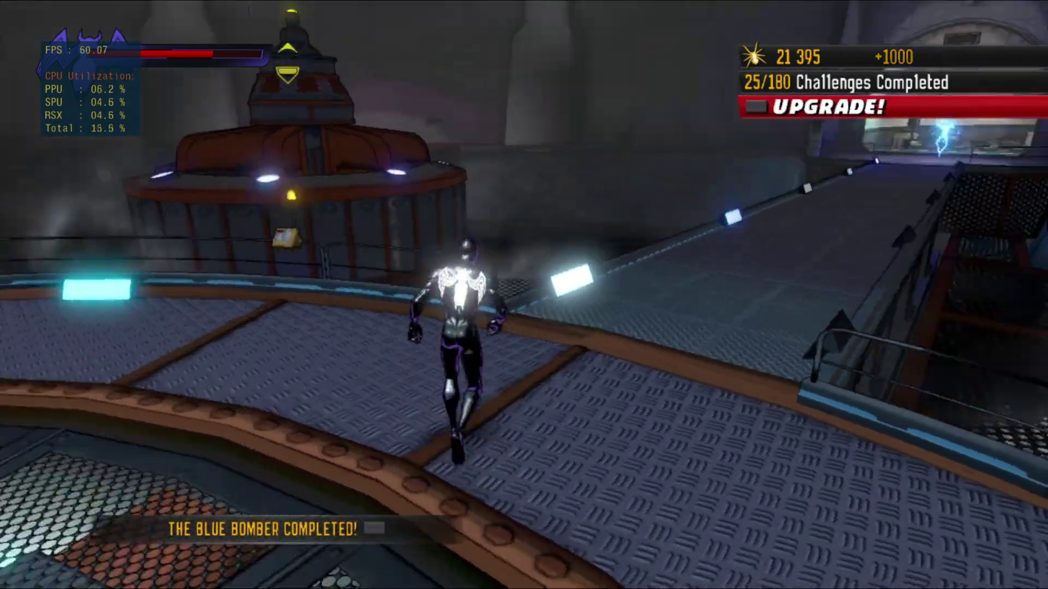
pyautogui.press('d')
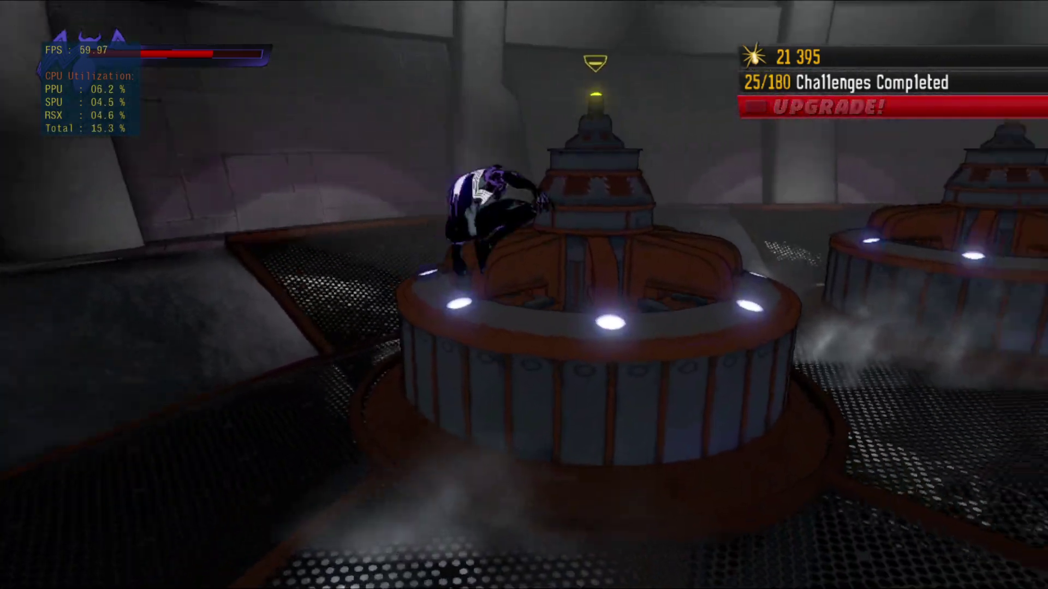
pyautogui.press('w')
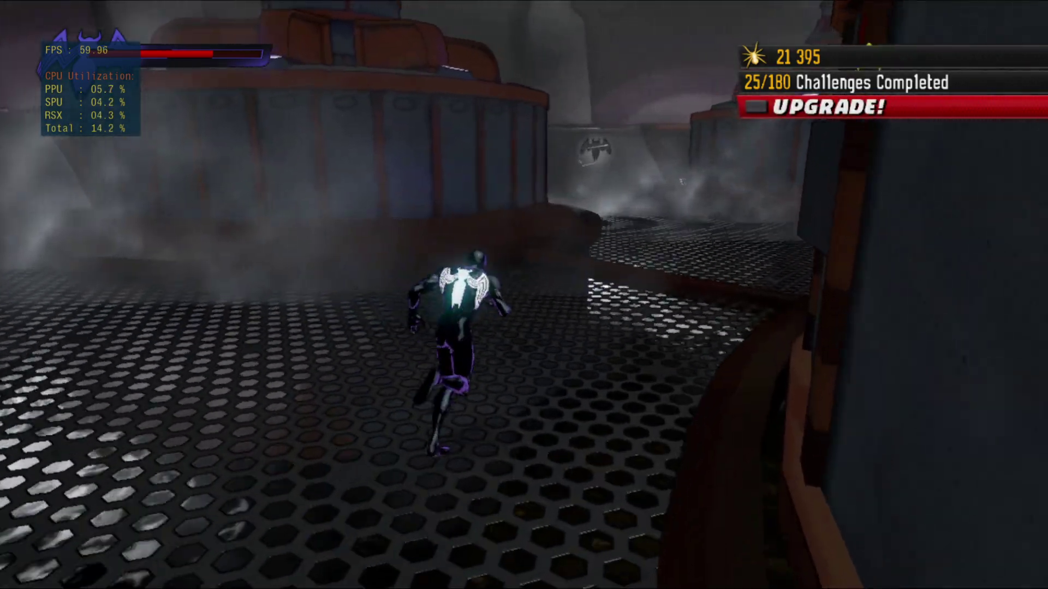
pyautogui.press('w')
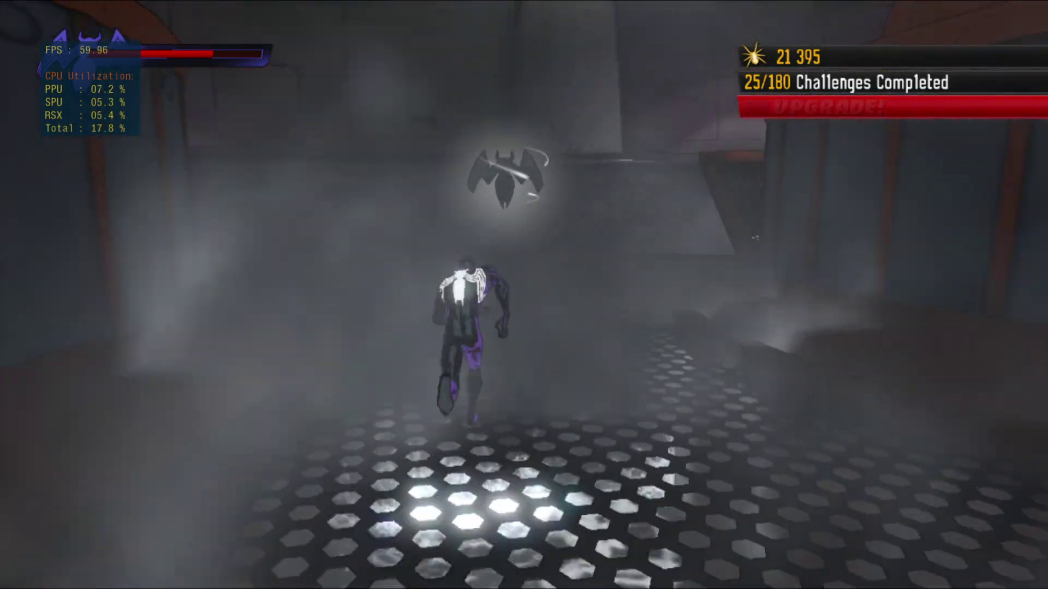
pyautogui.press('space')
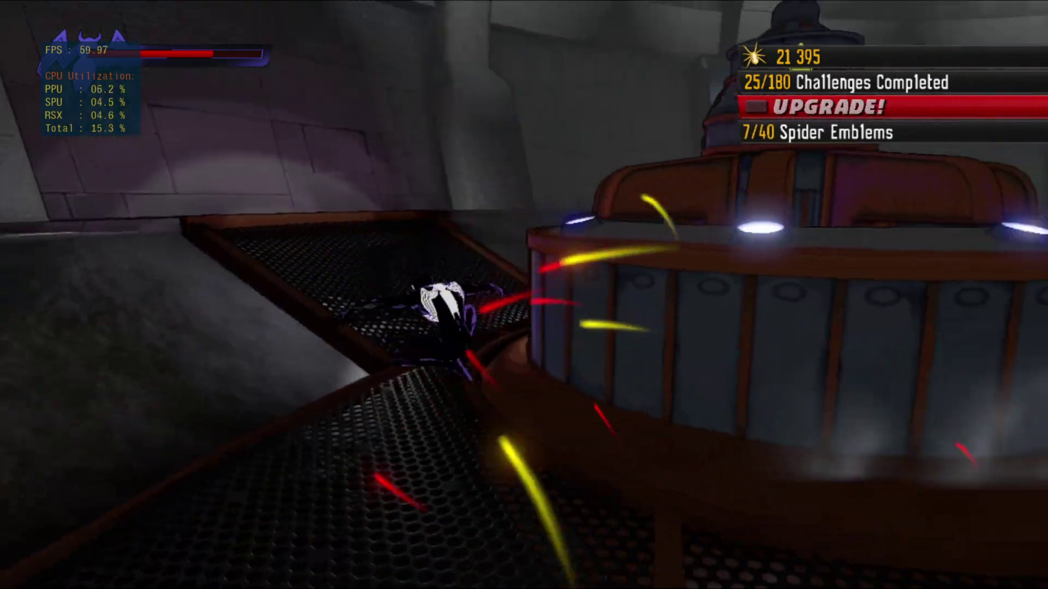
pyautogui.press('w')
pyautogui.press('space')
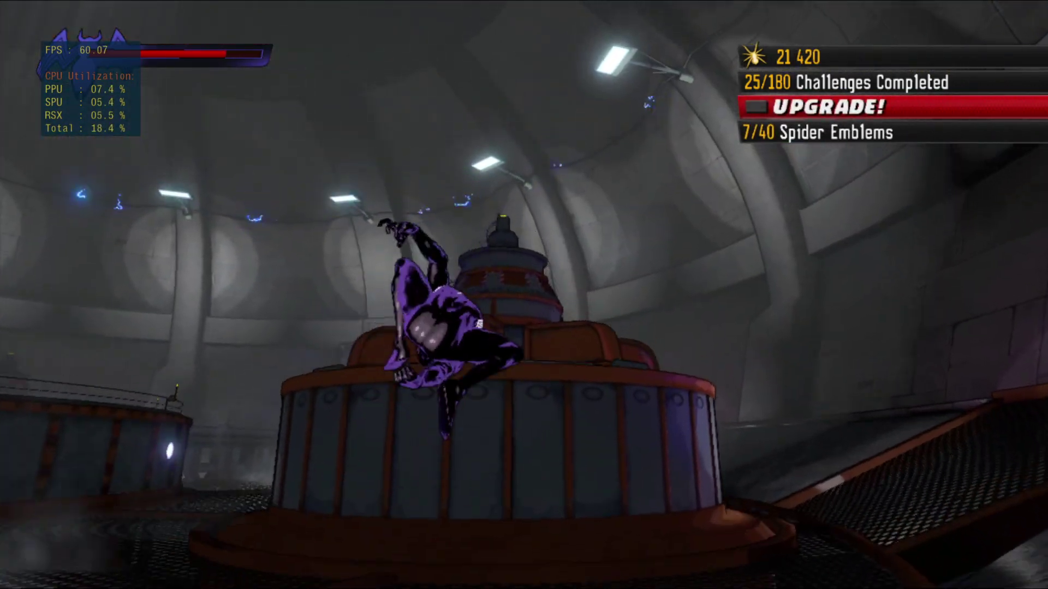
pyautogui.press('w')
pyautogui.press('space')
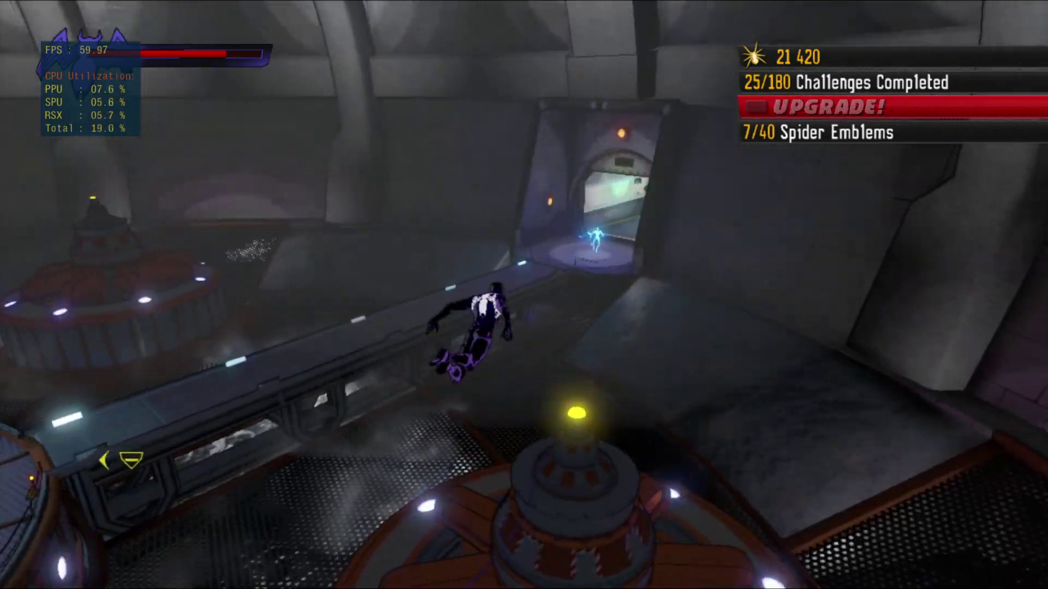
pyautogui.press('w')
pyautogui.press('space')
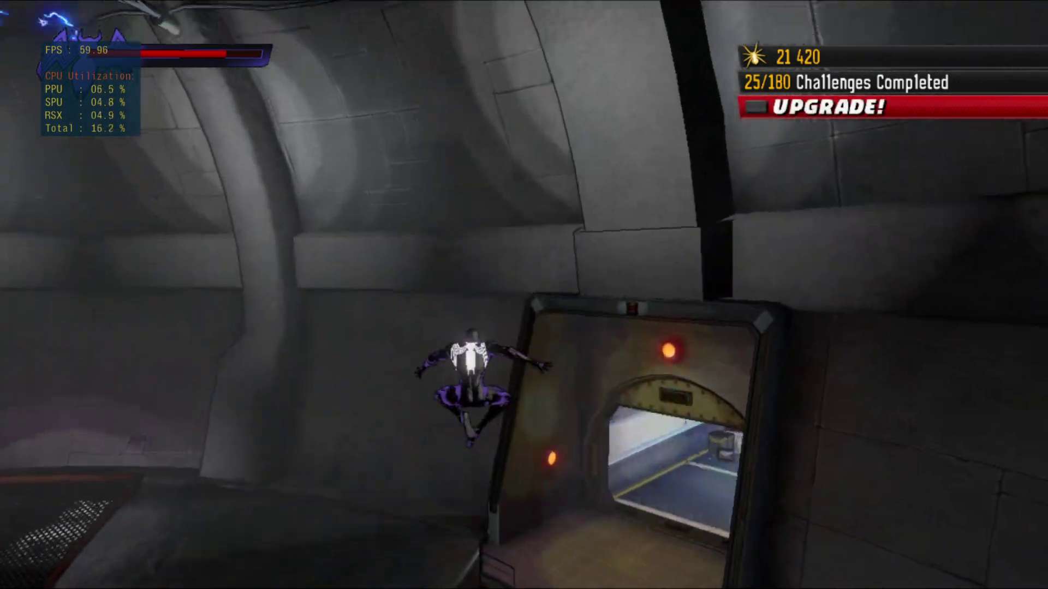
pyautogui.press('w')
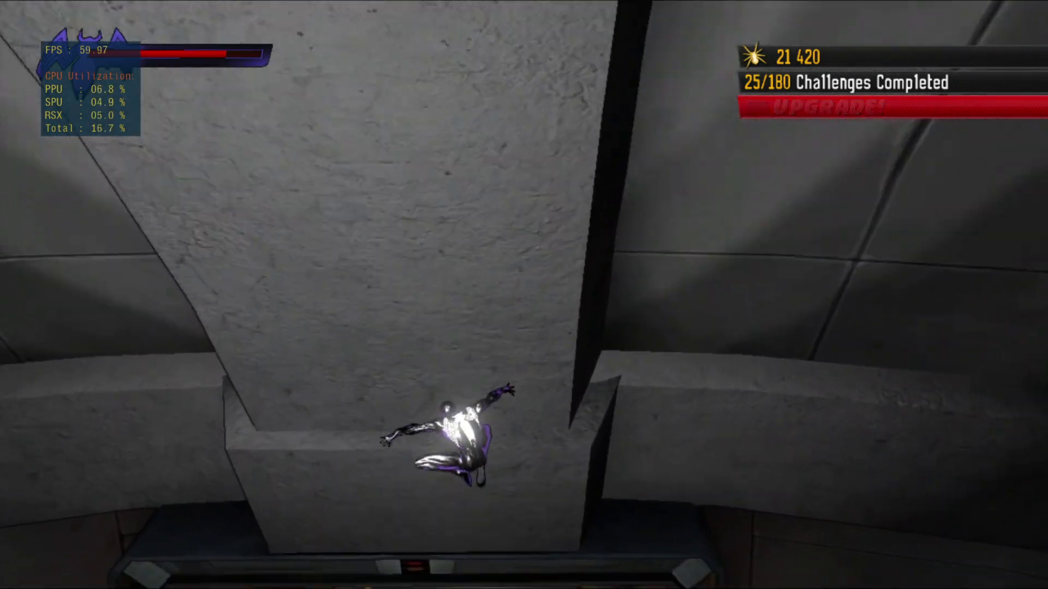
pyautogui.press('w')
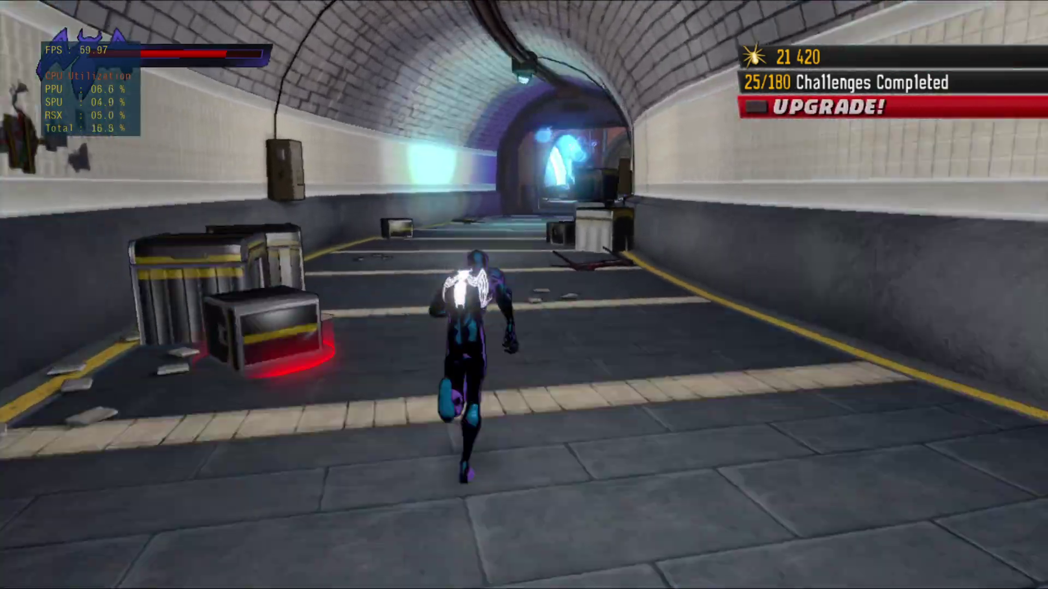
pyautogui.press('space')
pyautogui.press('s')
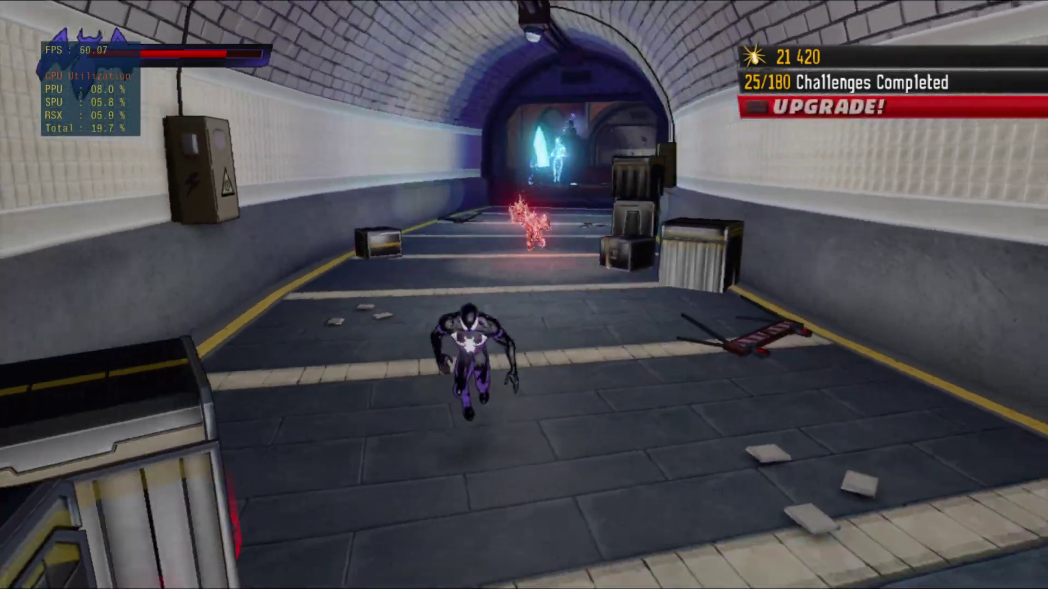
pyautogui.press('w')
pyautogui.press('z')
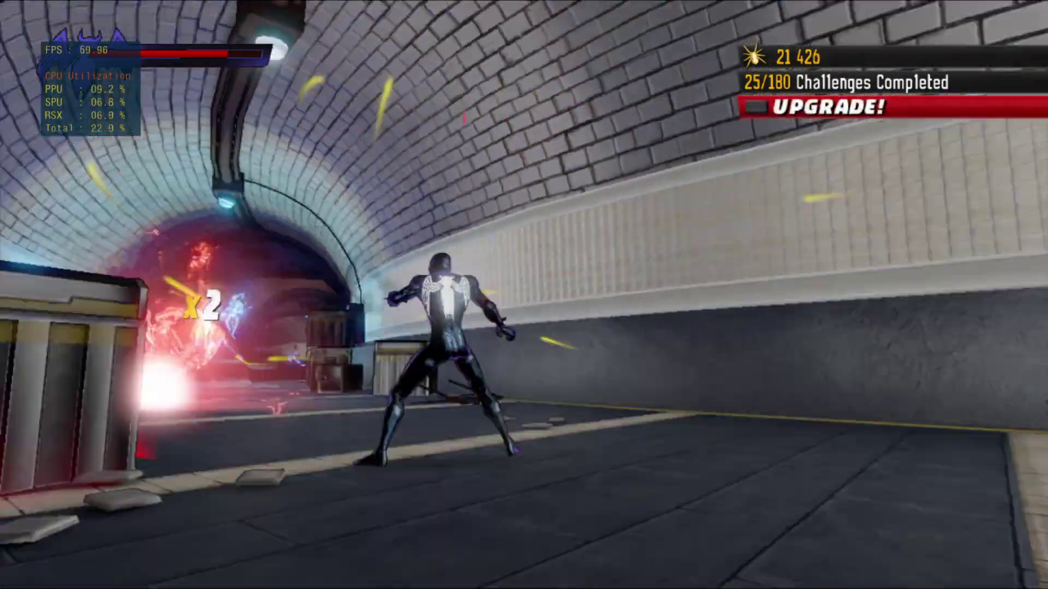
pyautogui.press('s')
pyautogui.press('c')
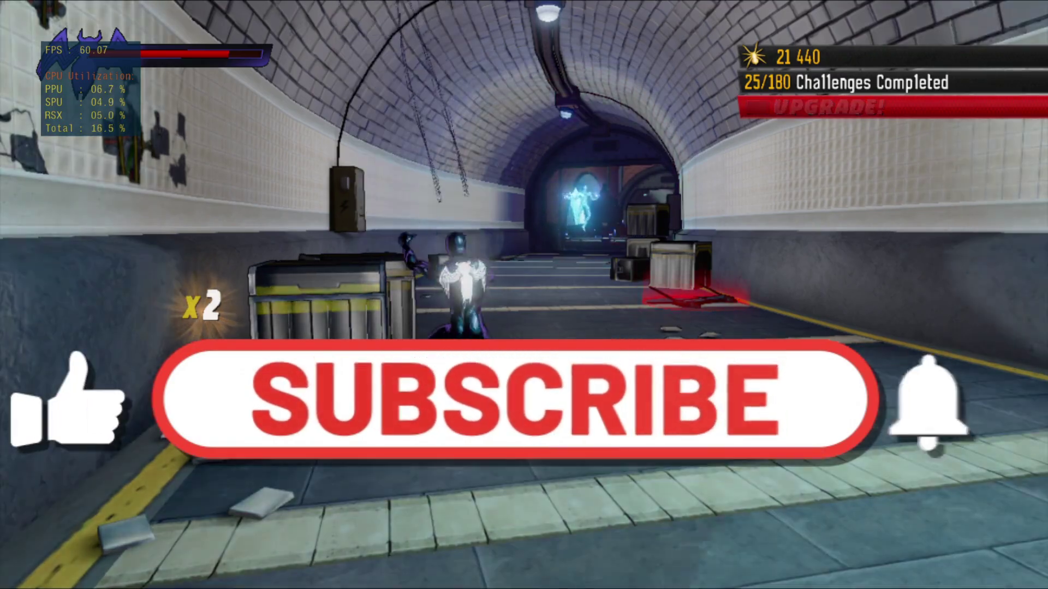
pyautogui.press('space')
pyautogui.press('w')
pyautogui.press('z')
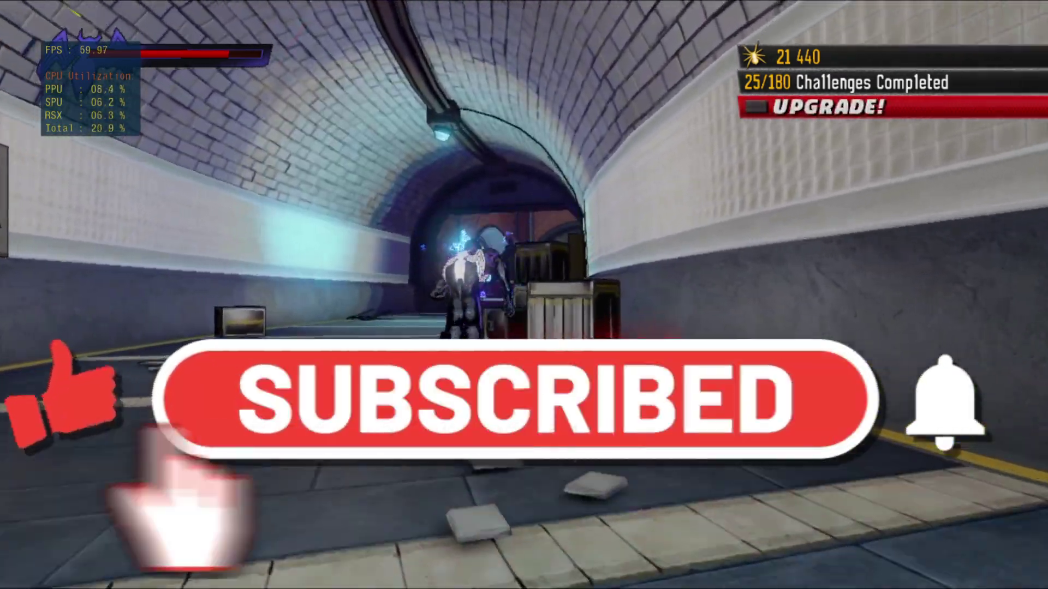
pyautogui.press('space')
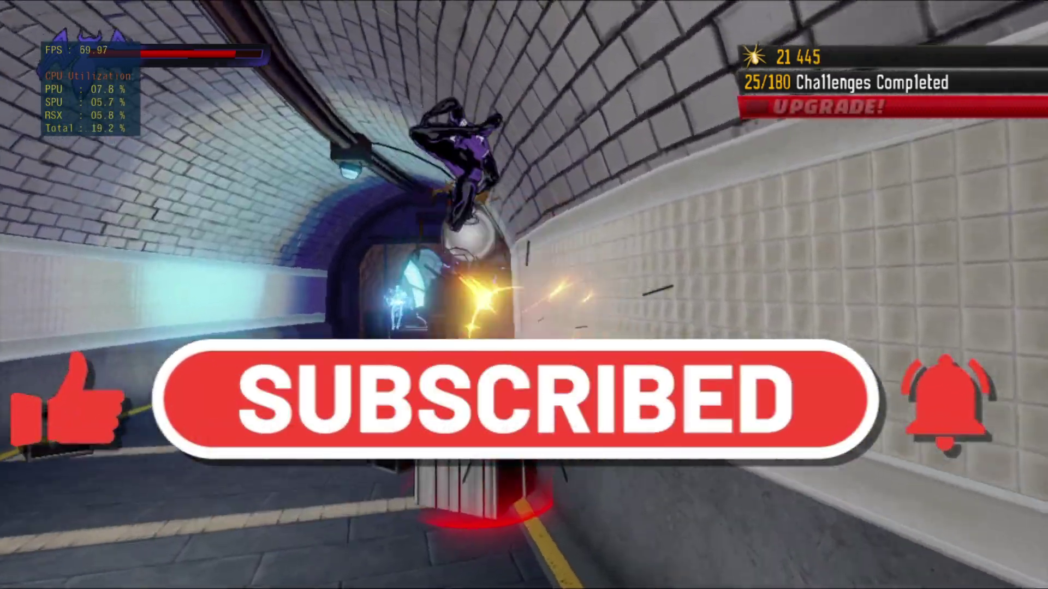
pyautogui.press('w')
pyautogui.press('w')
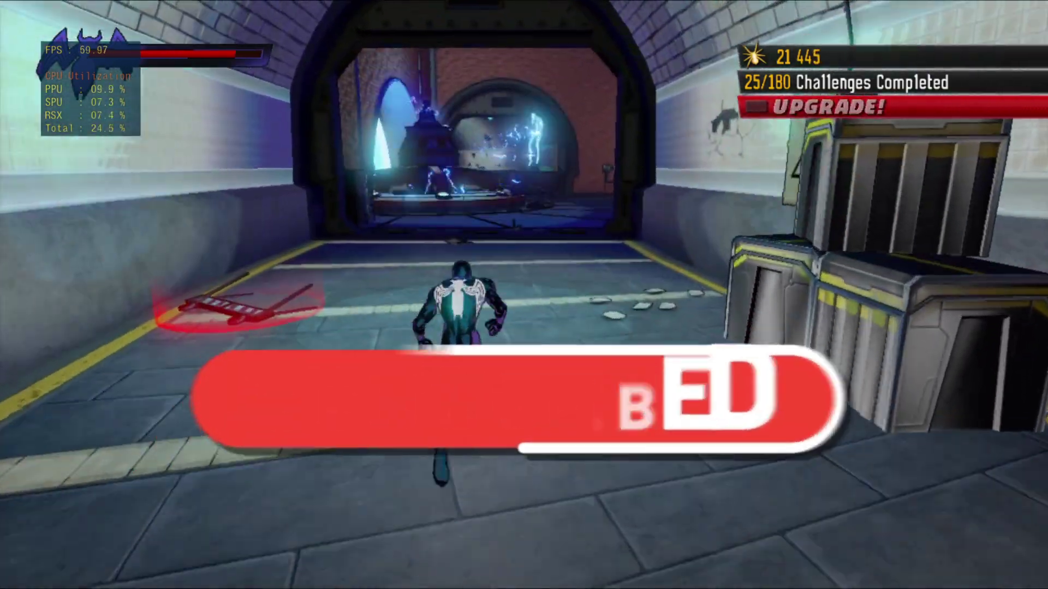
pyautogui.press('w')
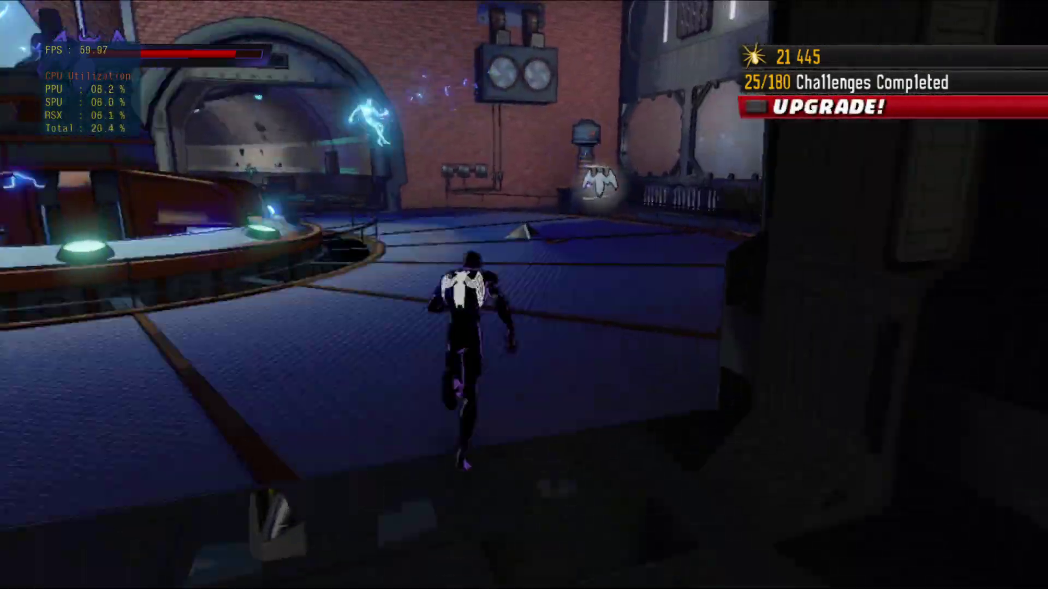
pyautogui.press('w')
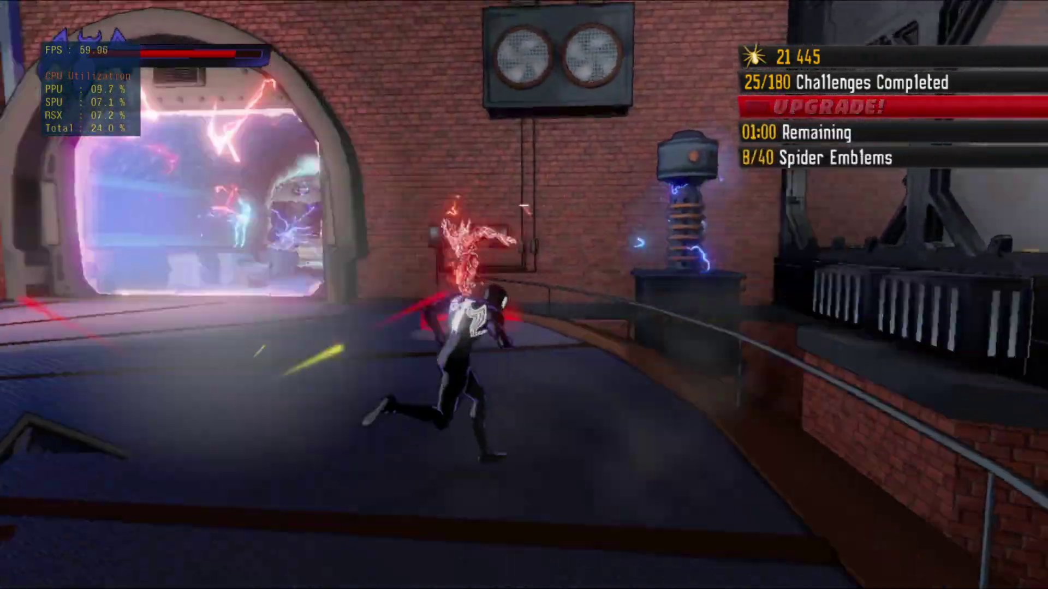
pyautogui.press('z')
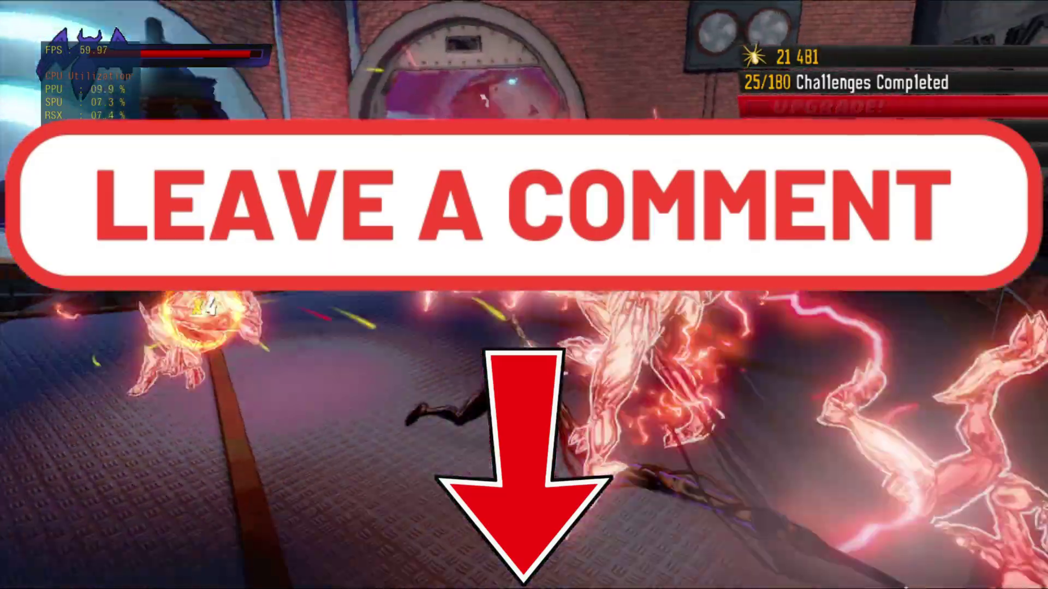
pyautogui.press('z')
pyautogui.press('z')
pyautogui.press('z')
pyautogui.press('w')
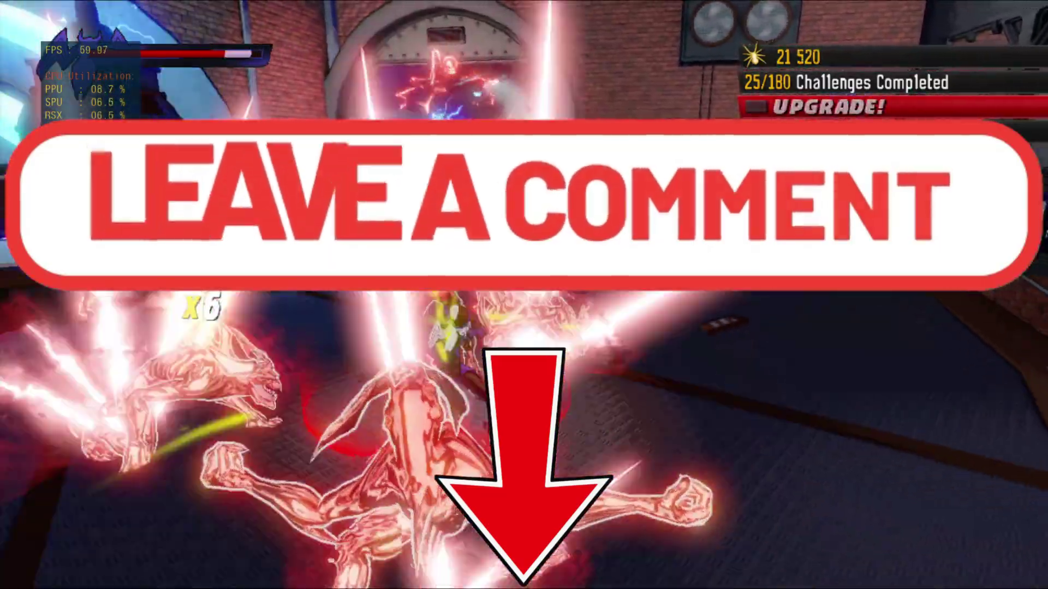